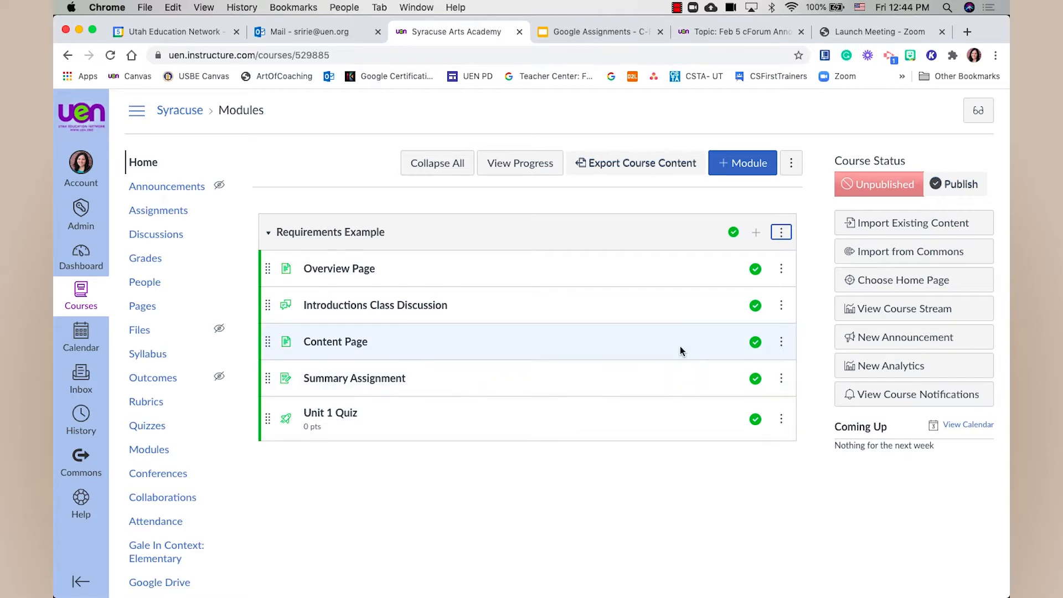
Edit the Requirements Example module's settings and add a requirement for students to view the Overview Page.
left_click(781, 232)
left_click(782, 232)
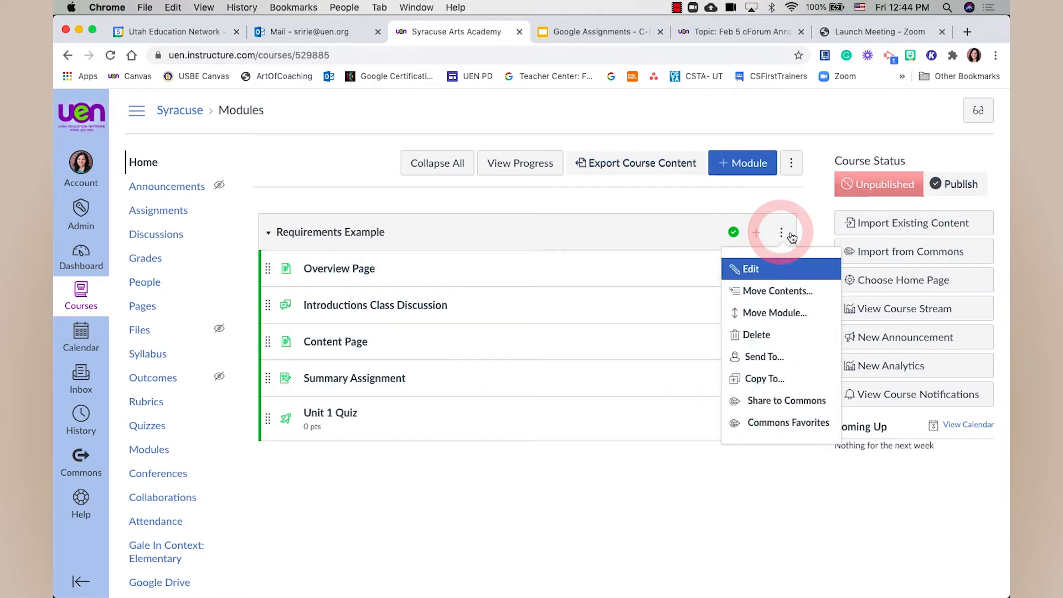
left_click(754, 272)
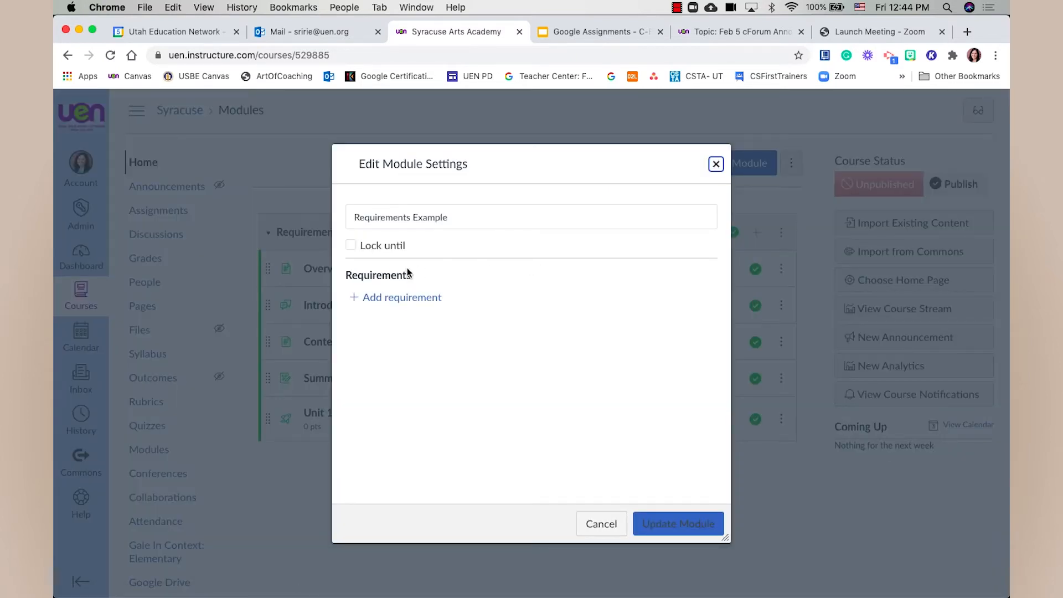
left_click(381, 298)
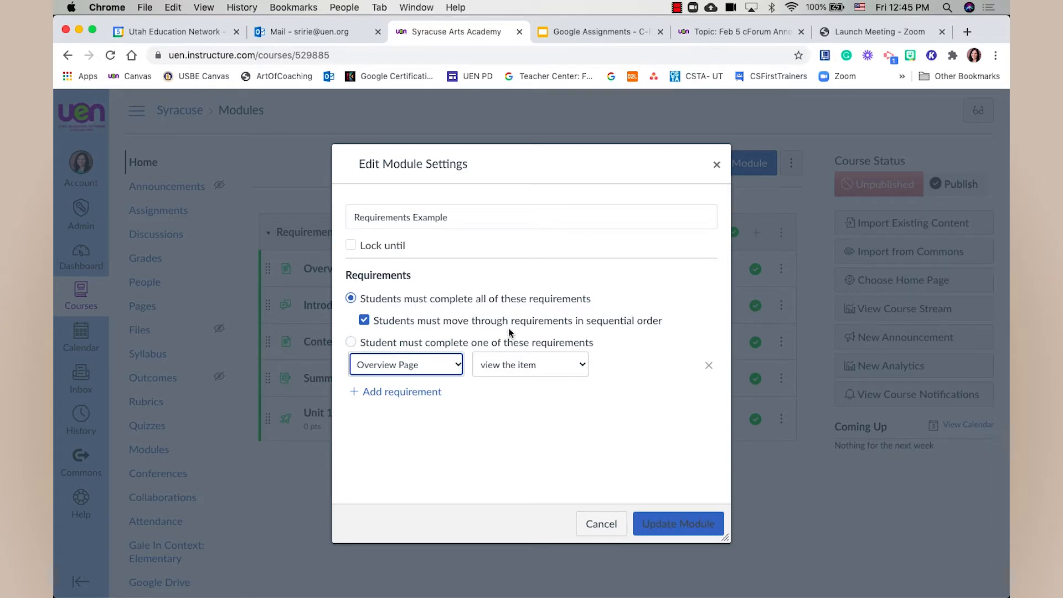
Try the complete-one option, and restore completing all requirements in sequential order with Overview Page selected.
left_click(352, 342)
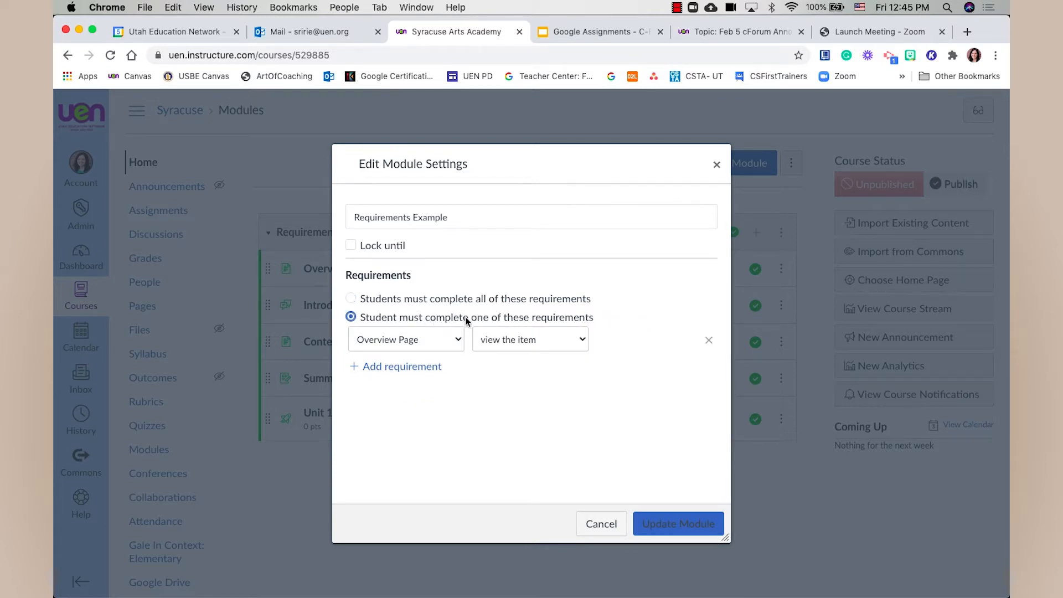
left_click(352, 299)
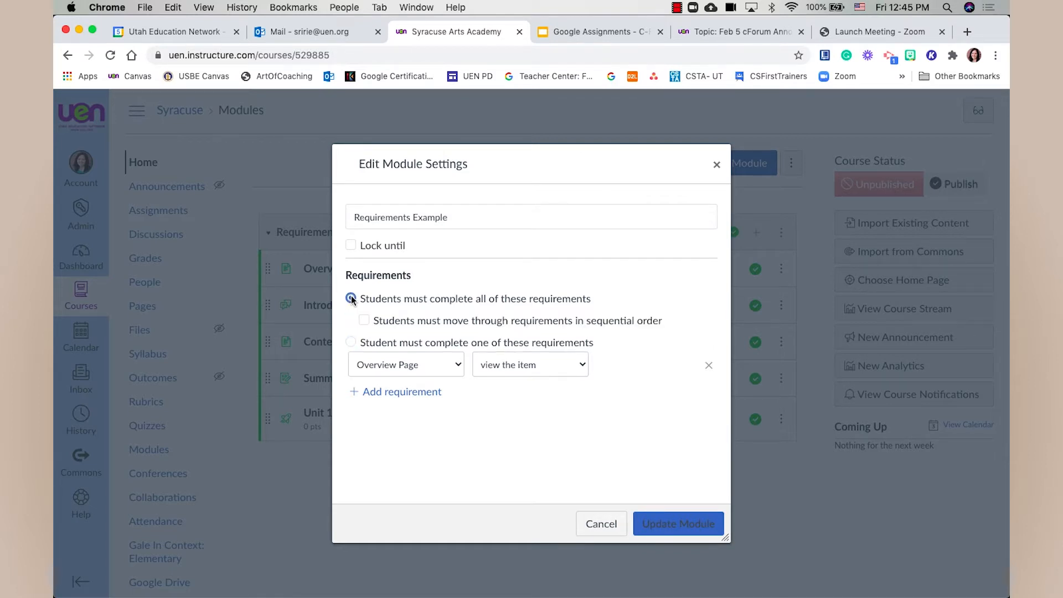
left_click(364, 321)
left_click(459, 365)
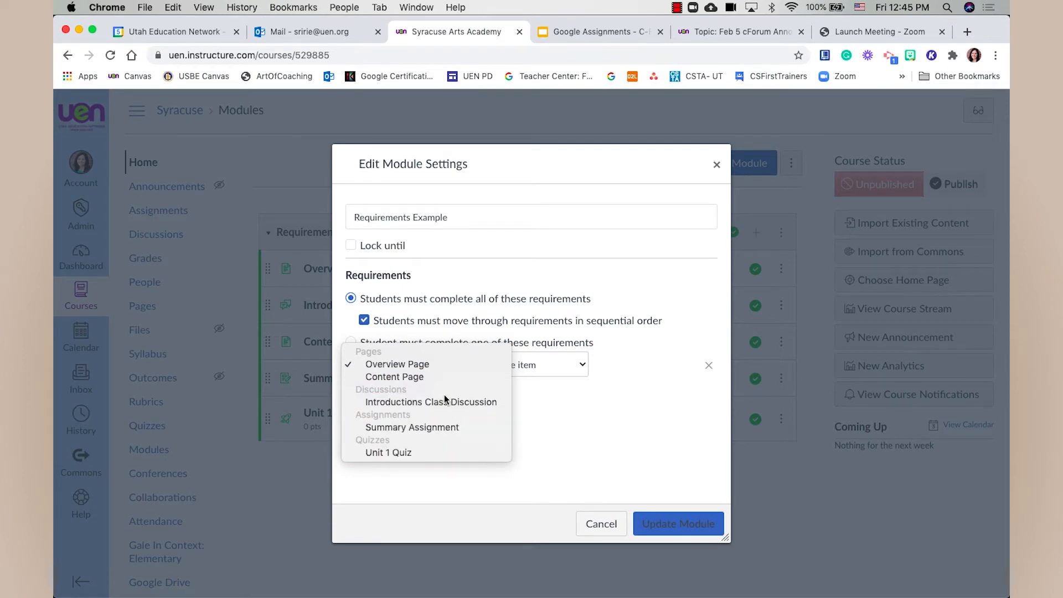
left_click(440, 368)
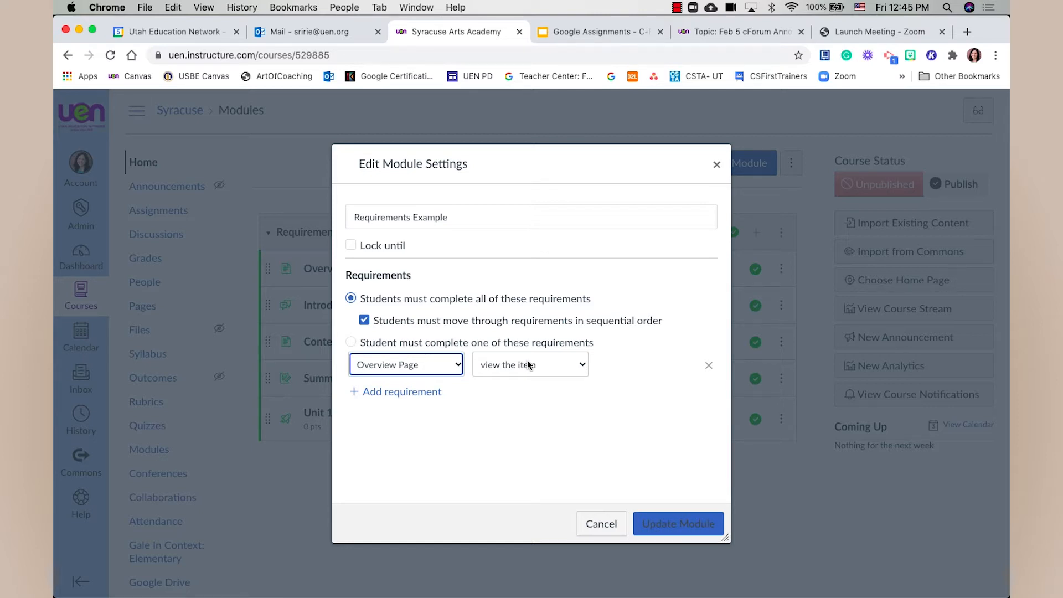
Add a second requirement that students mark the Content Page as done.
left_click(434, 393)
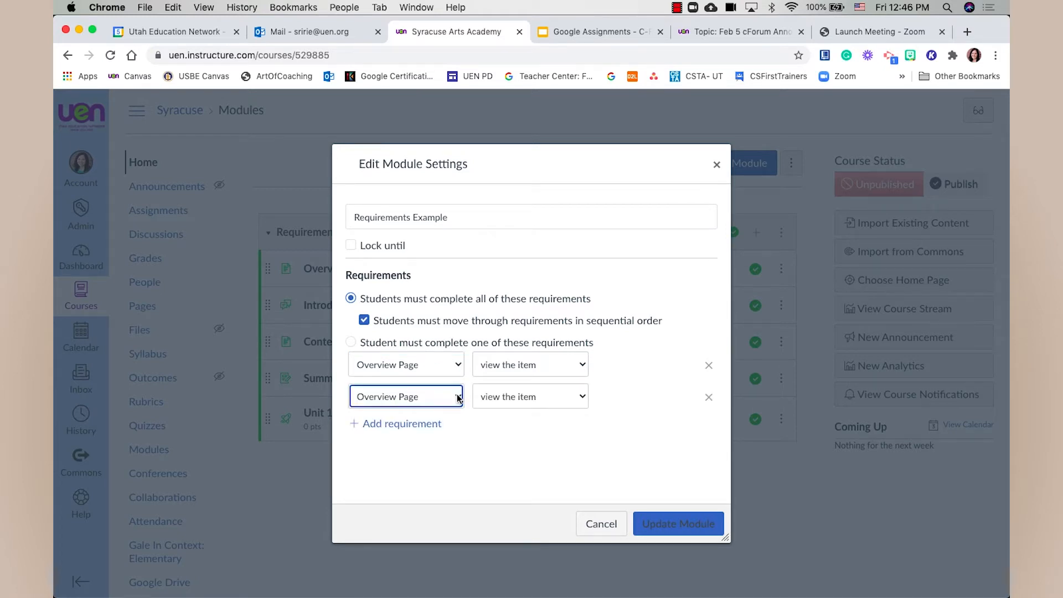
left_click(458, 398)
left_click(455, 410)
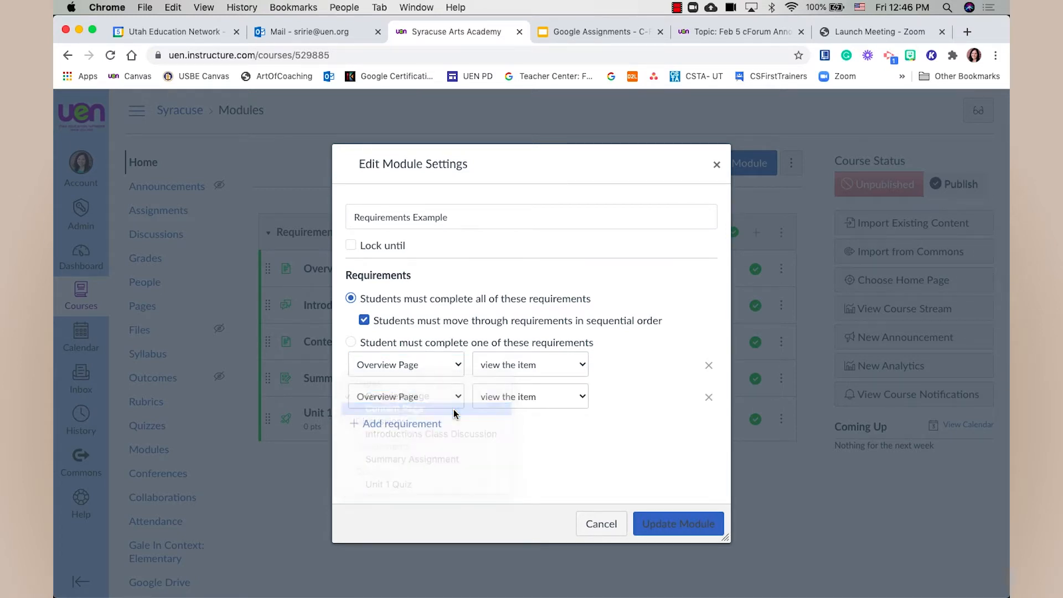
left_click(500, 398)
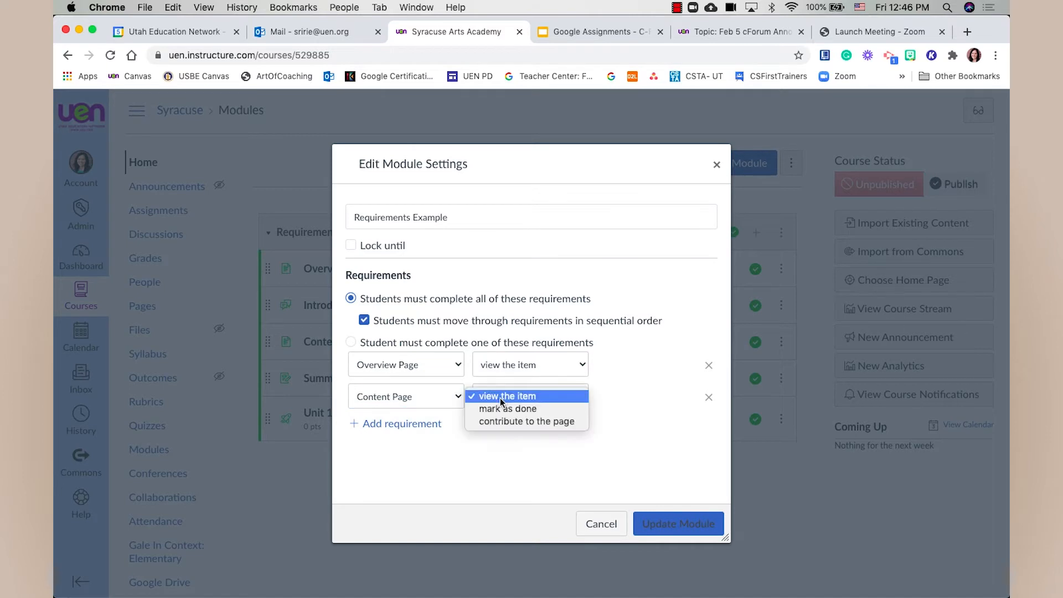
left_click(502, 409)
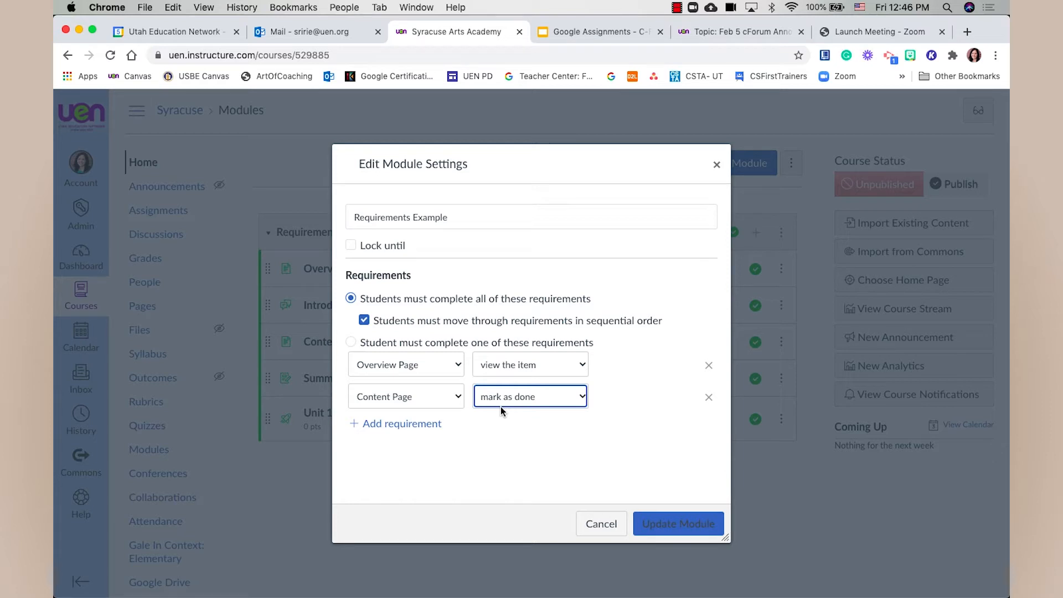
Add a requirement that students contribute to the page for Introductions Class Discussion.
left_click(433, 424)
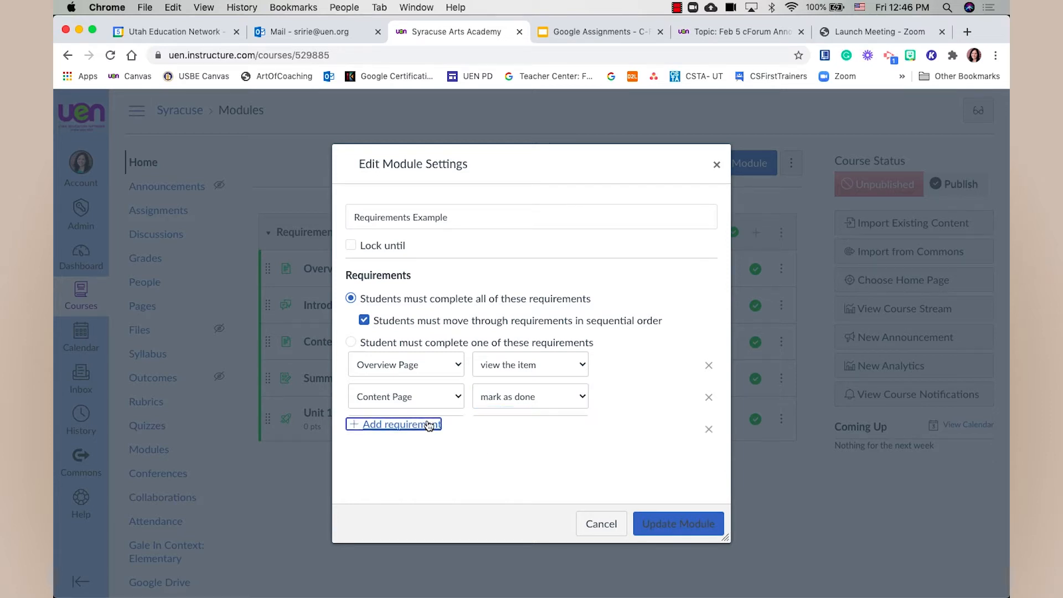
left_click(451, 429)
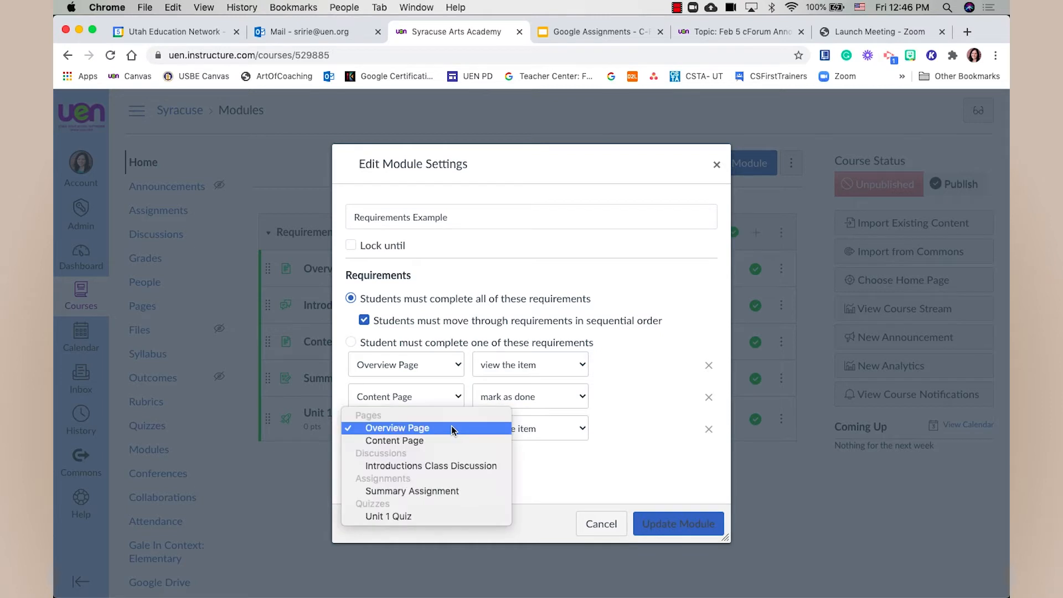
left_click(440, 466)
left_click(511, 430)
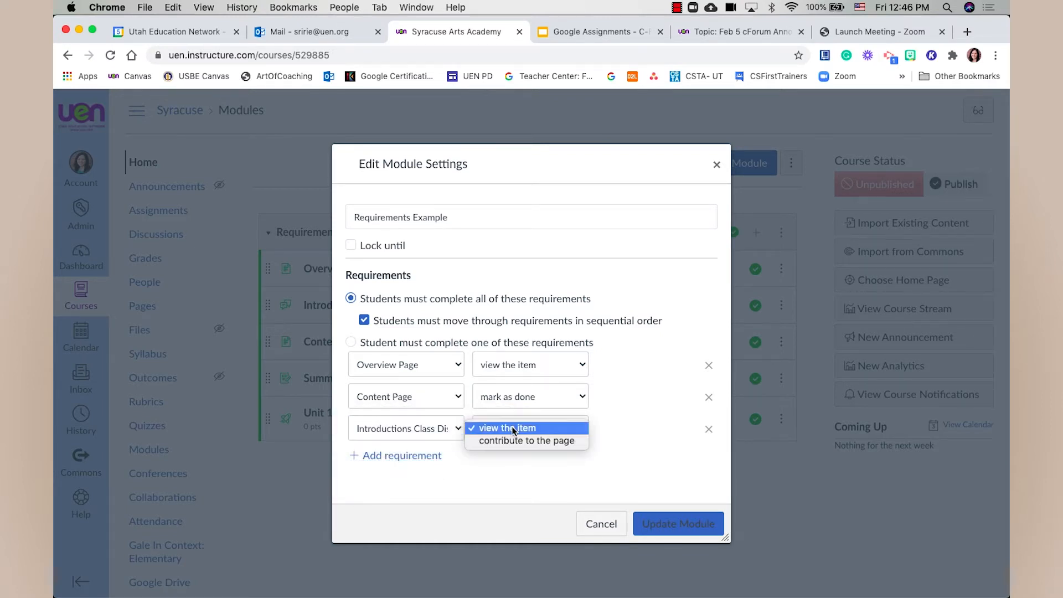
left_click(544, 441)
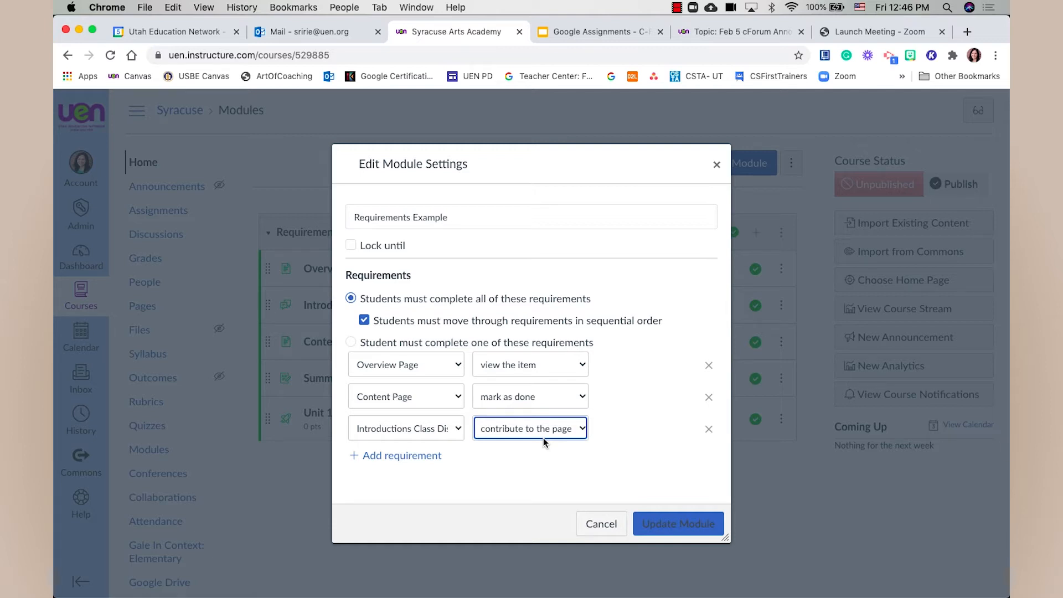
Add a requirement that students submit the assignment for Summary Assignment.
left_click(422, 456)
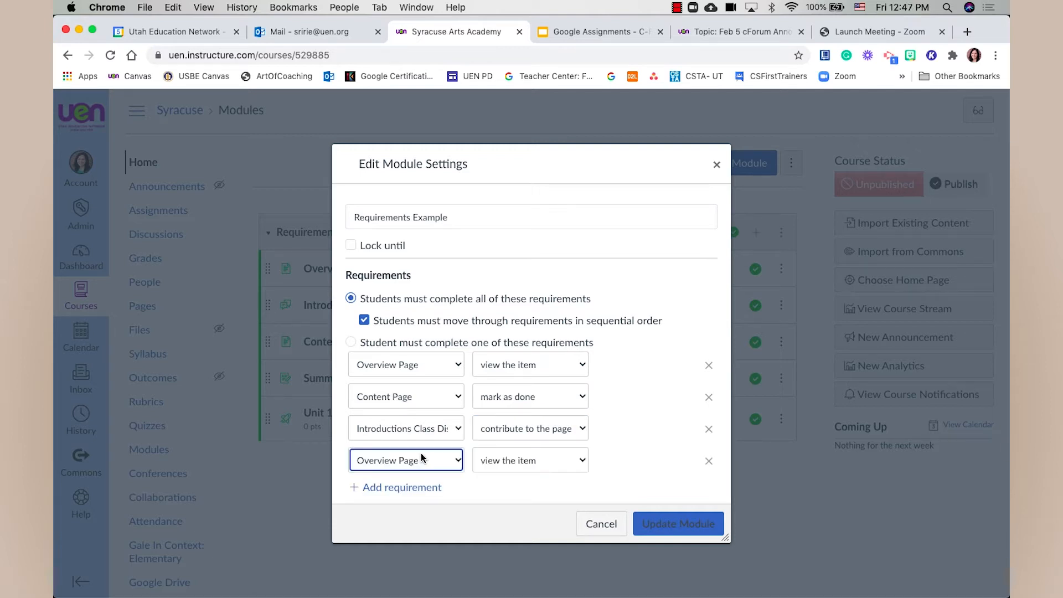
left_click(457, 463)
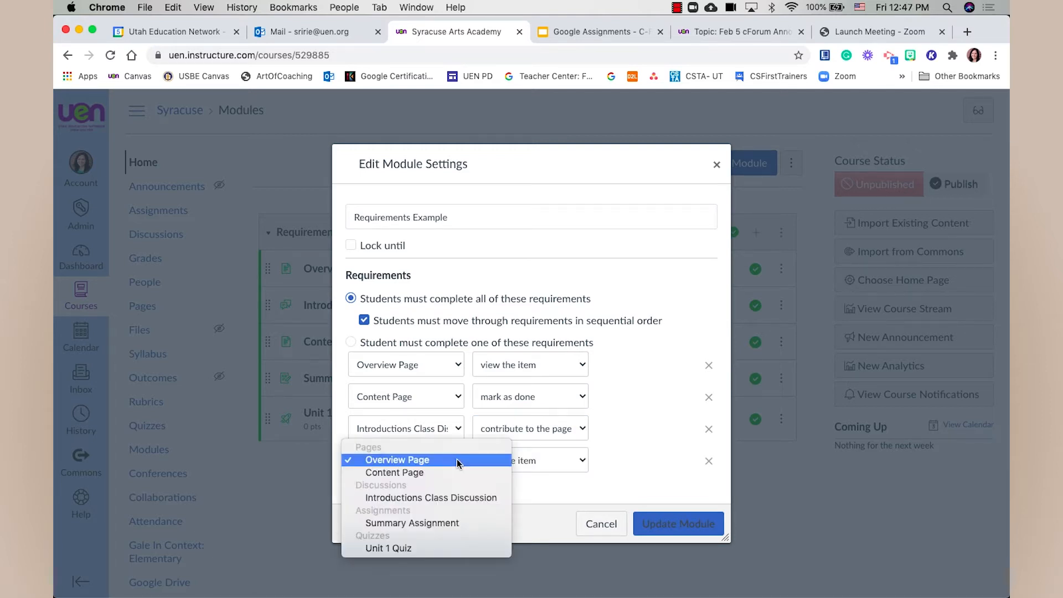
left_click(455, 524)
scroll(614, 450, "down", 1)
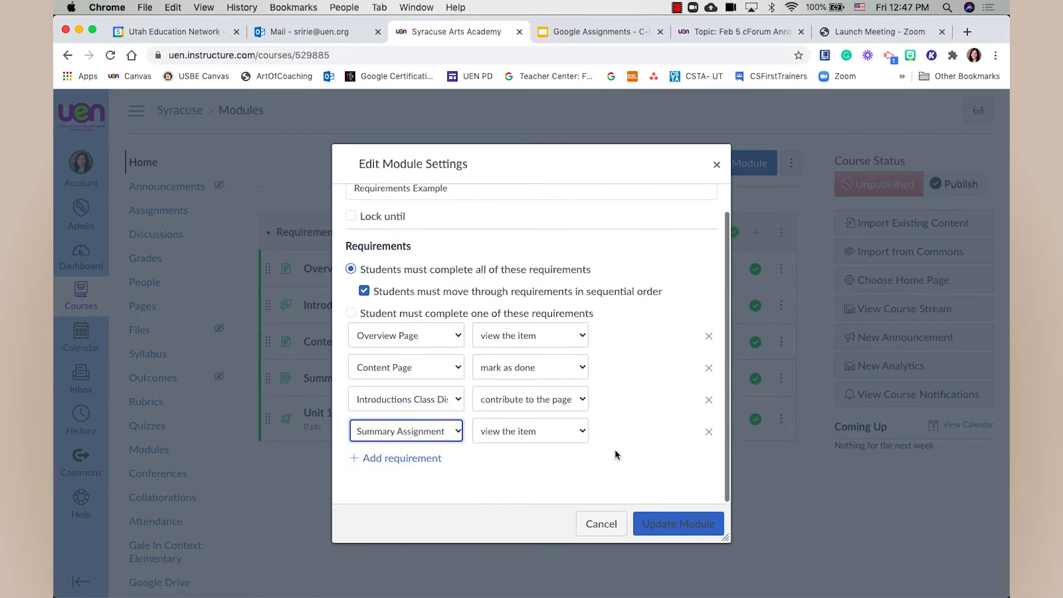
left_click(584, 433)
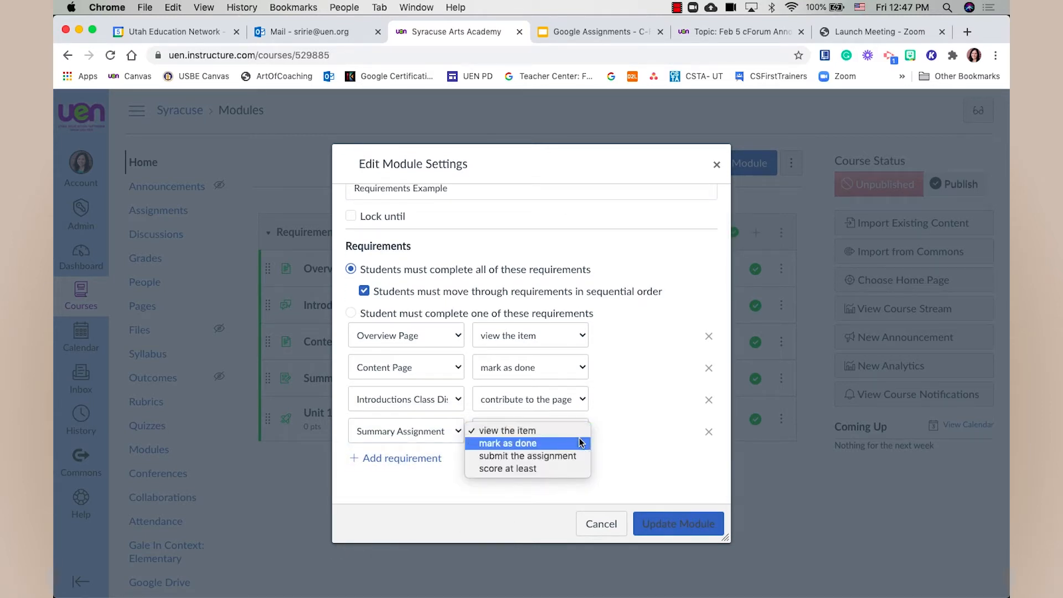
left_click(553, 456)
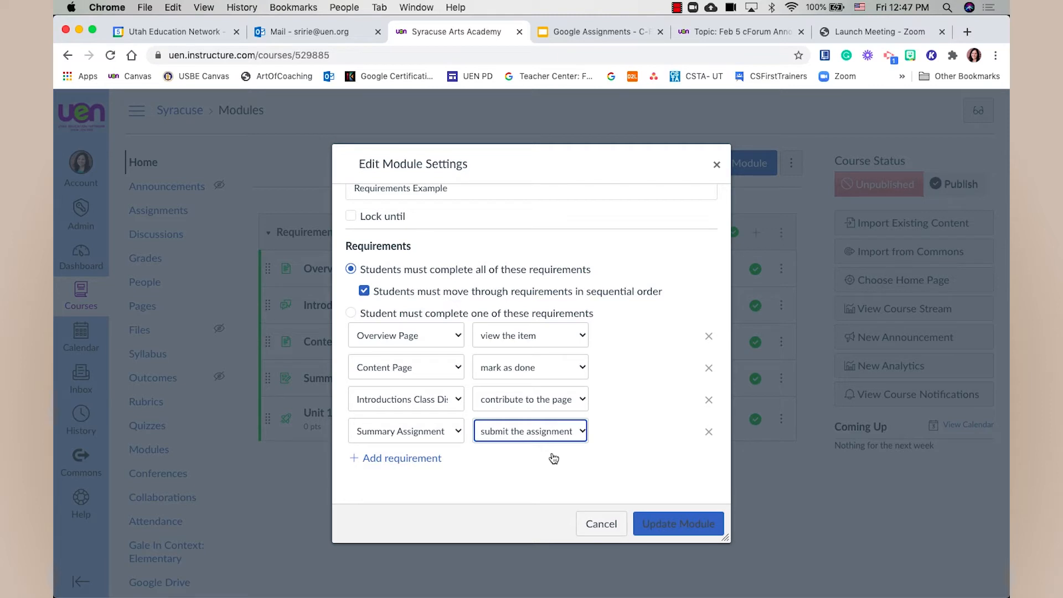
Add a requirement that students score at least 8 on the Unit 1 Quiz, and save the module settings.
left_click(410, 458)
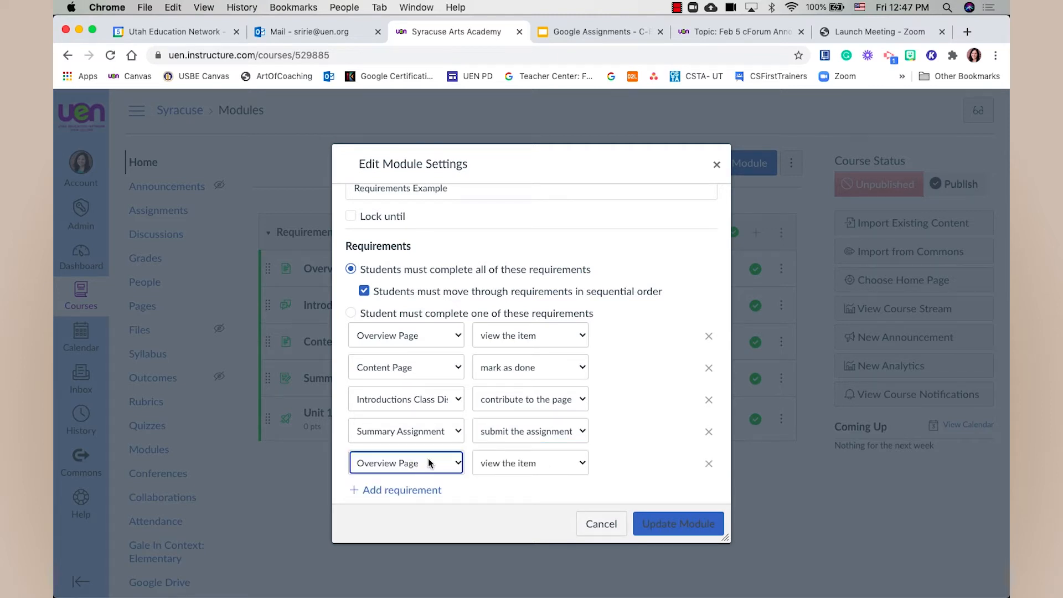
left_click(456, 464)
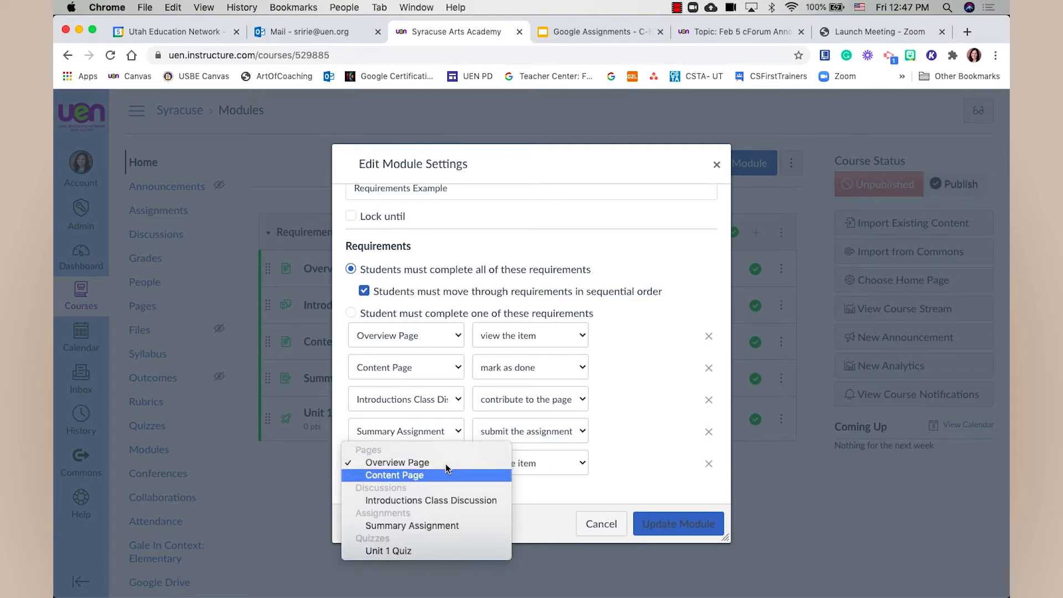
left_click(423, 548)
left_click(499, 462)
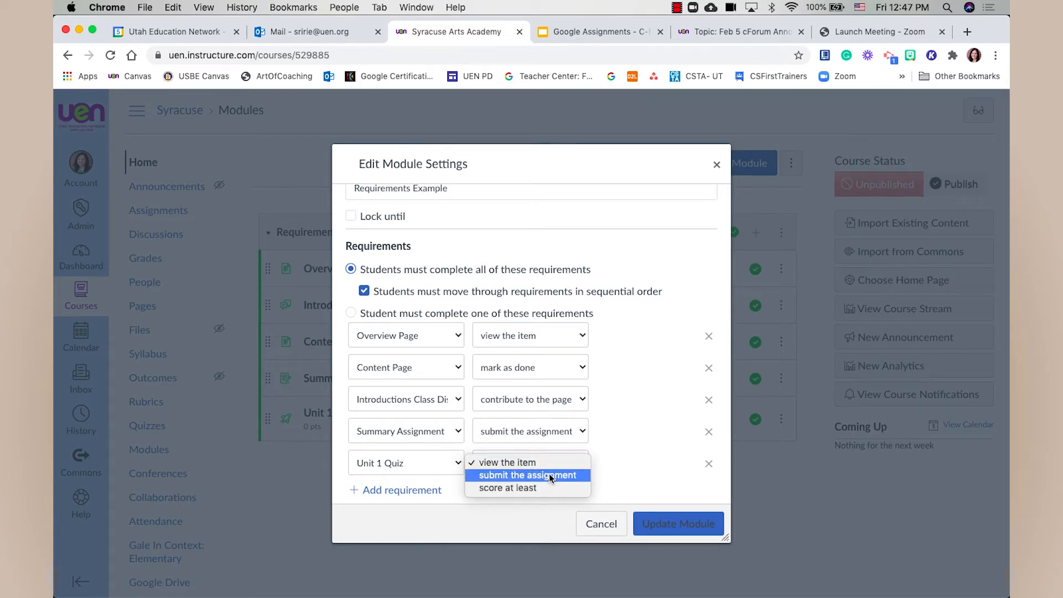
left_click(547, 488)
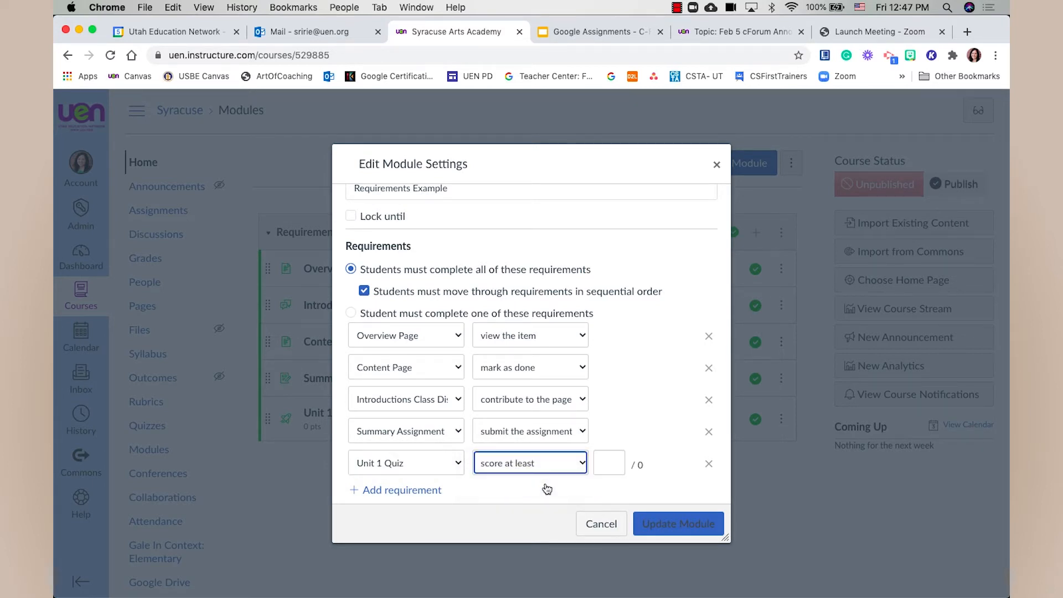
left_click(609, 461)
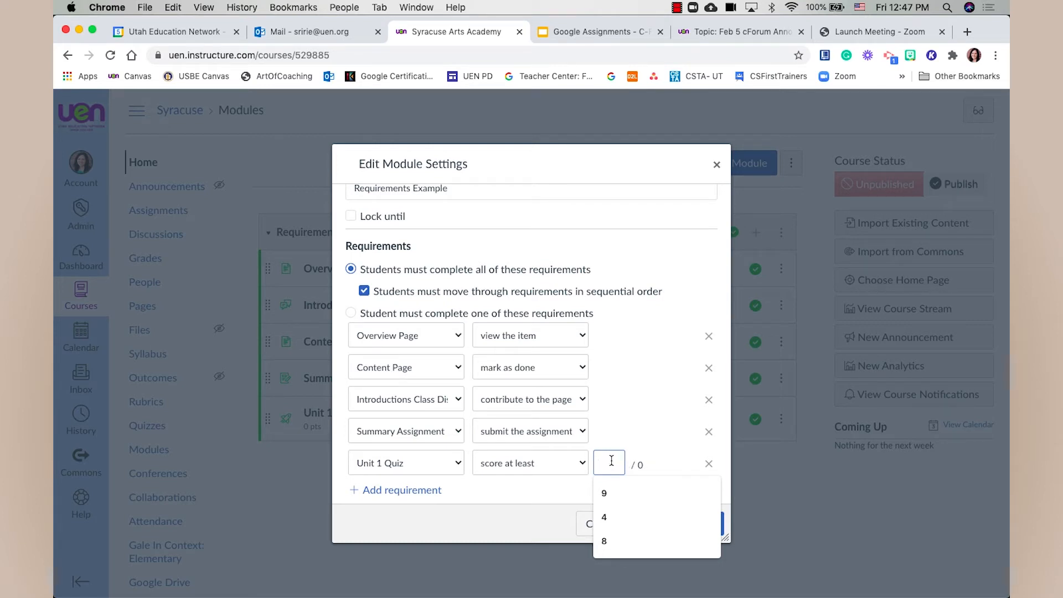
type("8")
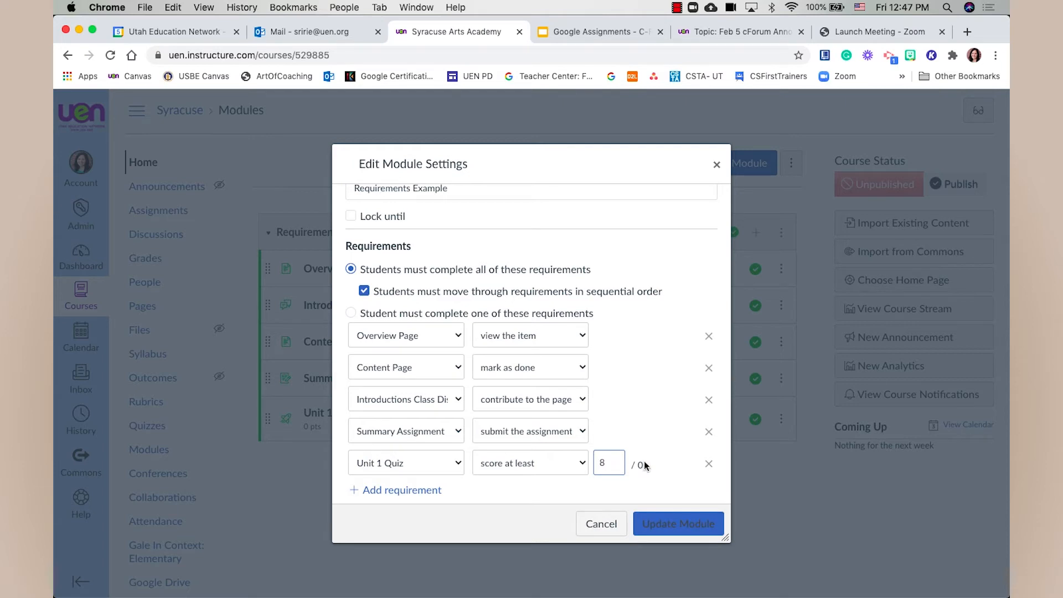
left_click(667, 520)
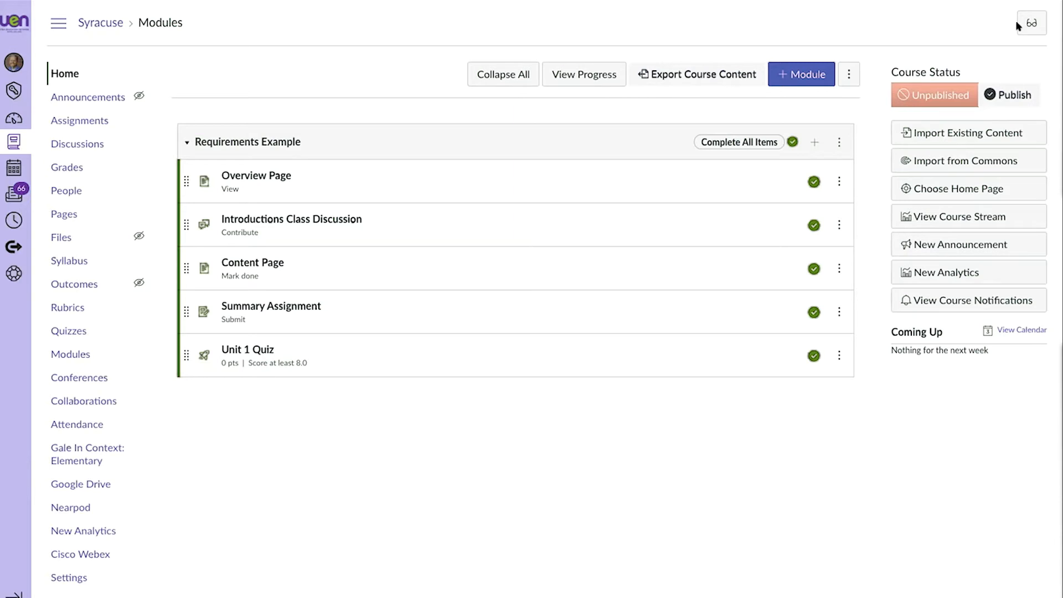
Enter Student View and page through the module's items from Overview Page to Unit 1 Quiz to check their locks.
left_click(1029, 24)
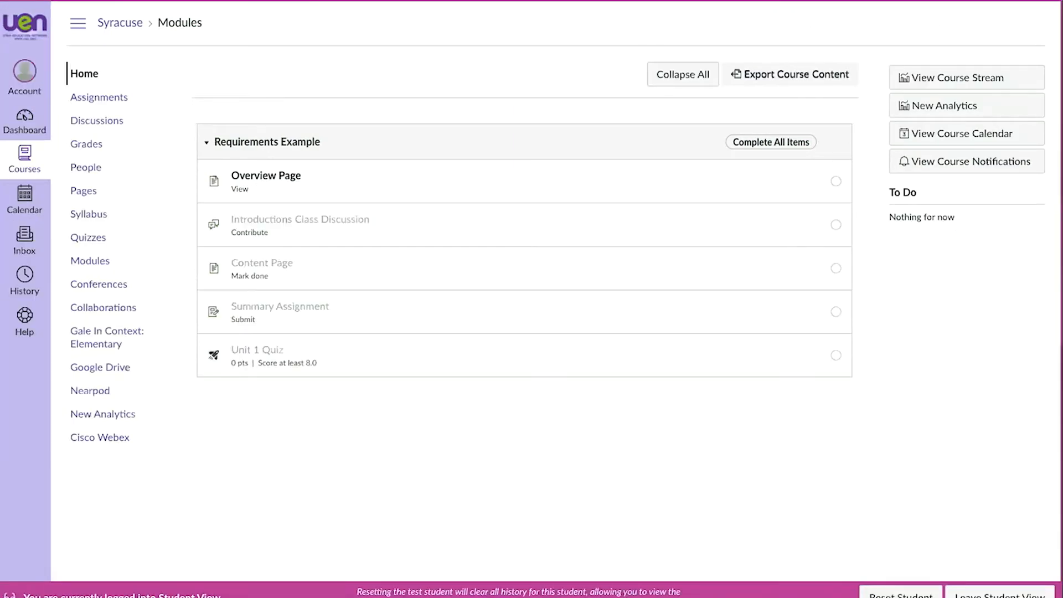
left_click(267, 175)
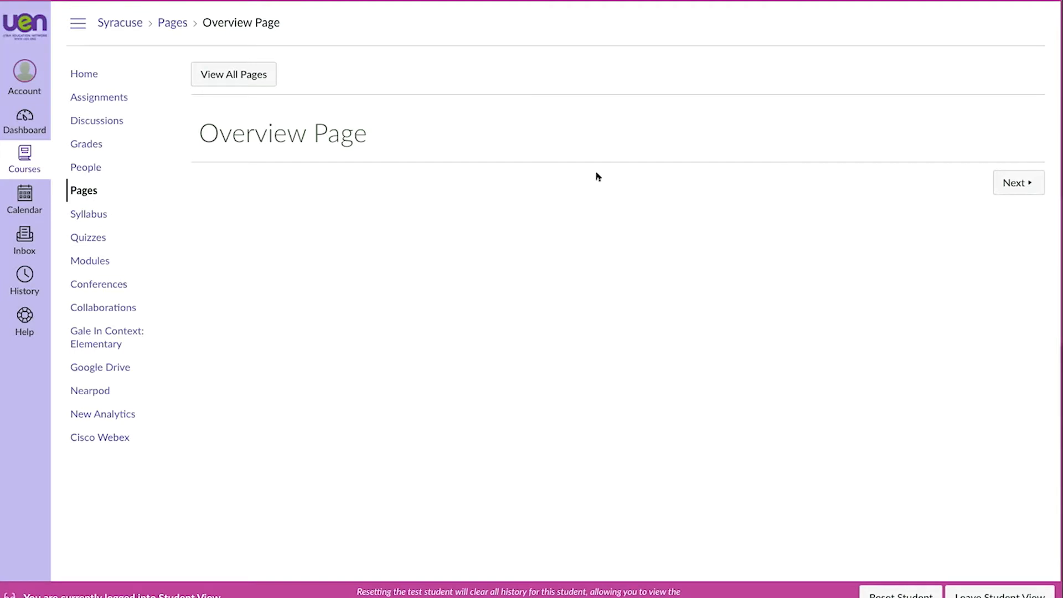
left_click(1018, 184)
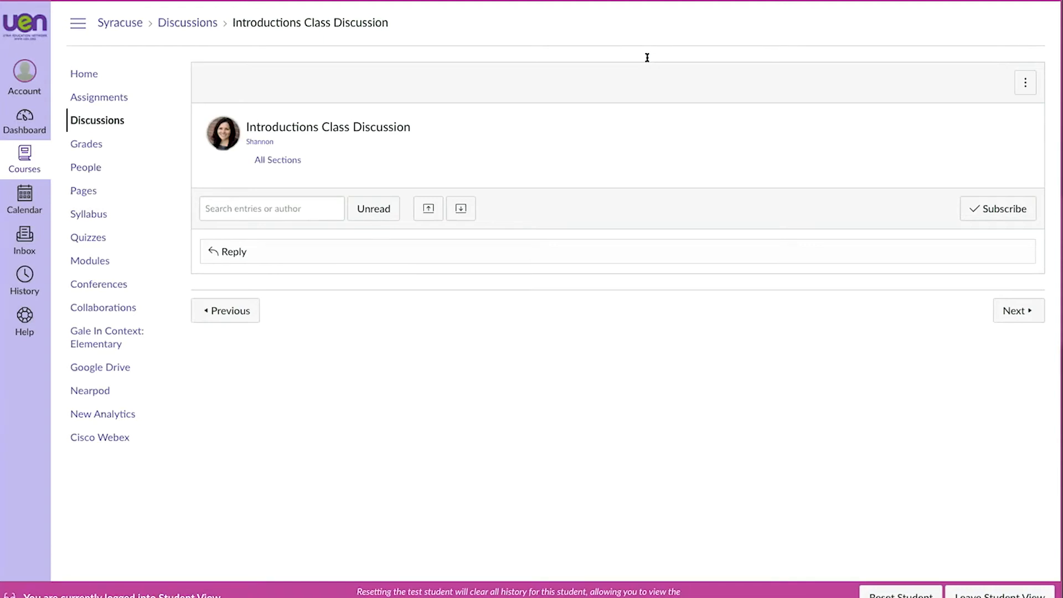
left_click(1012, 311)
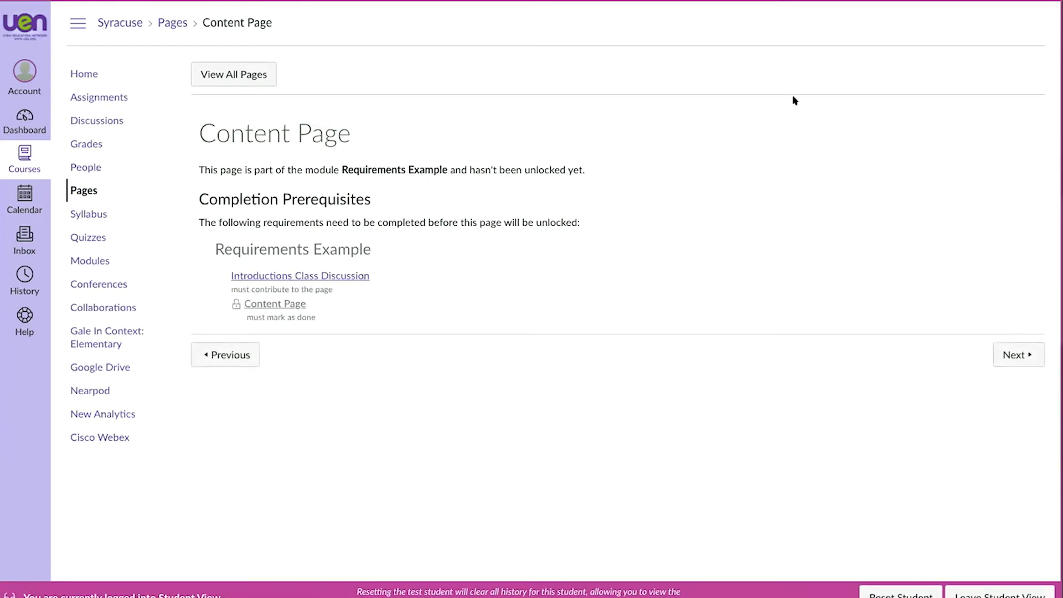
left_click(1016, 357)
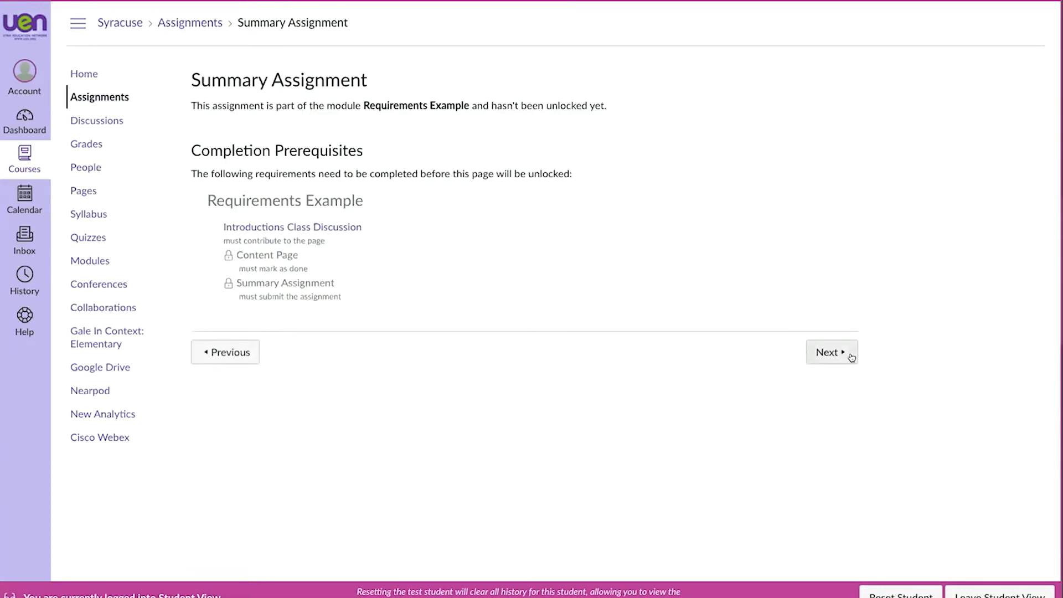
left_click(840, 352)
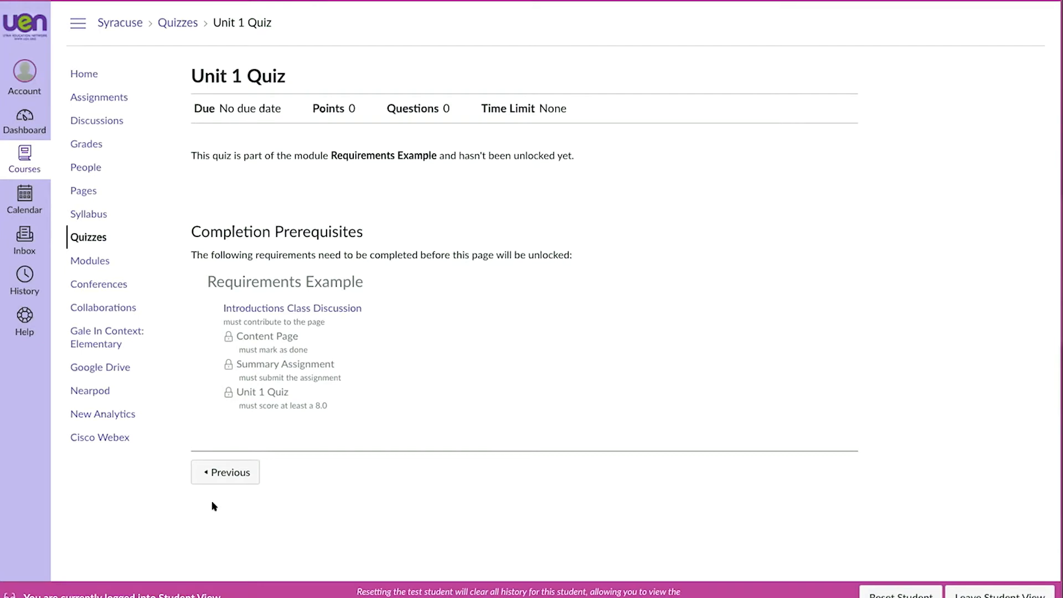
Page back from Unit 1 Quiz through Summary Assignment and Content Page to Introductions Class Discussion.
left_click(223, 475)
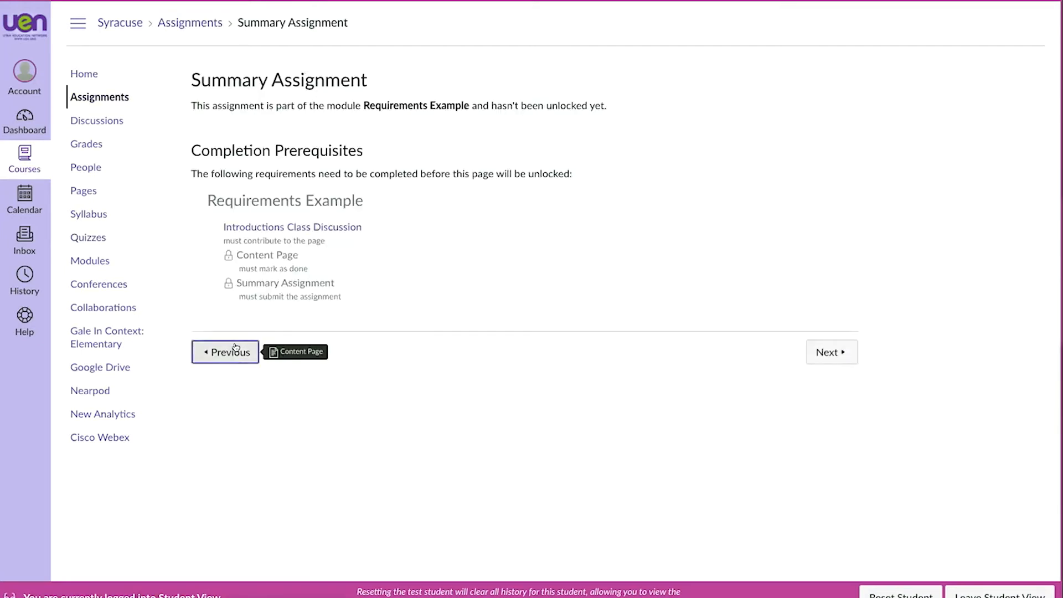
left_click(236, 348)
left_click(248, 361)
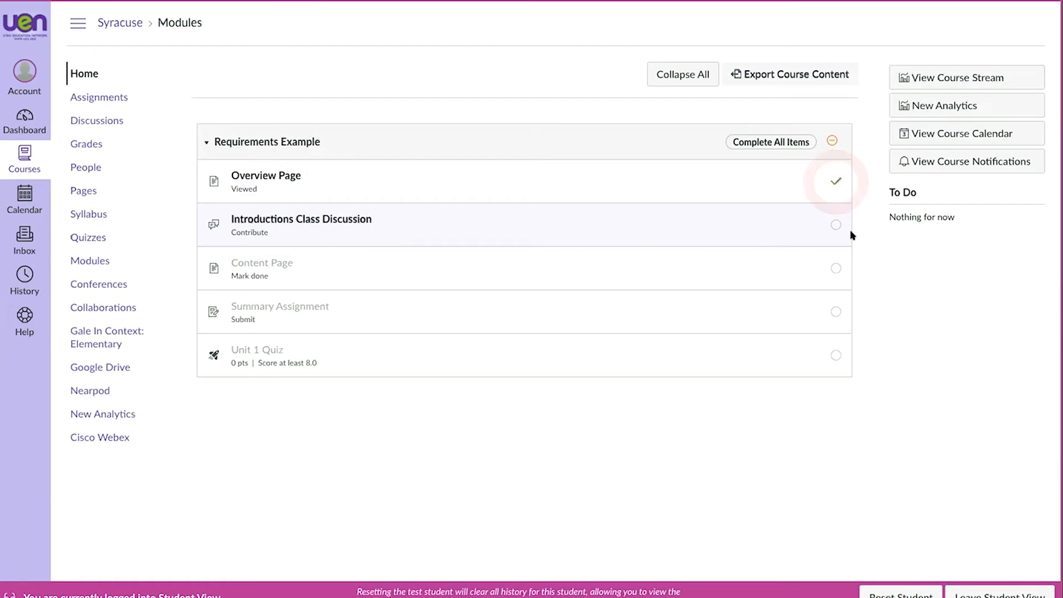
mouse_move(837, 226)
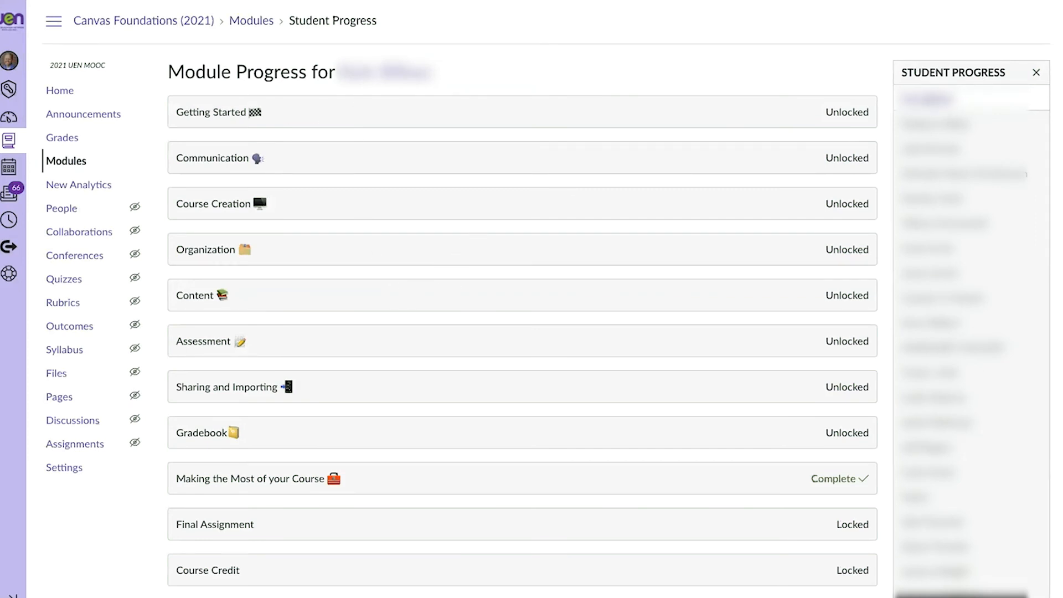
Open the third listed student's module progress in Canvas Foundations (2021) and review the items under Course Creation and Content.
left_click(932, 148)
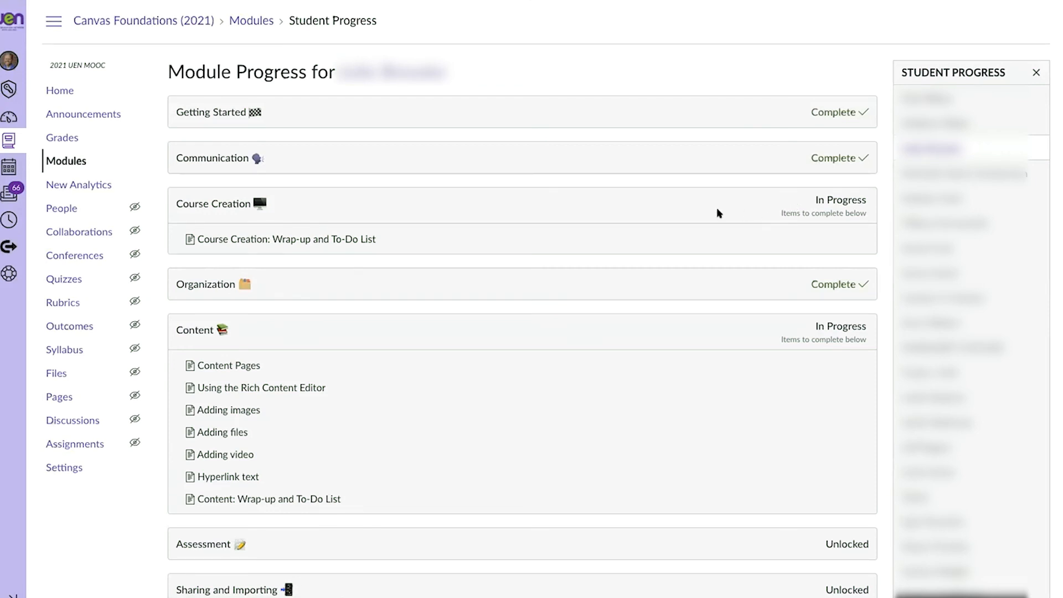
scroll(715, 208, "down", 1)
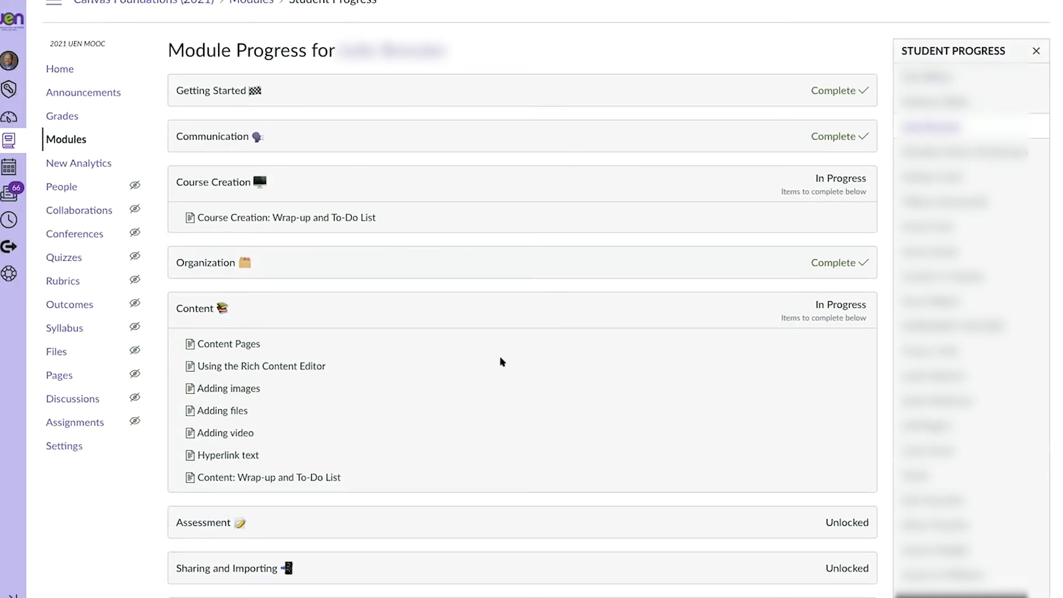
scroll(502, 358, "down", 1)
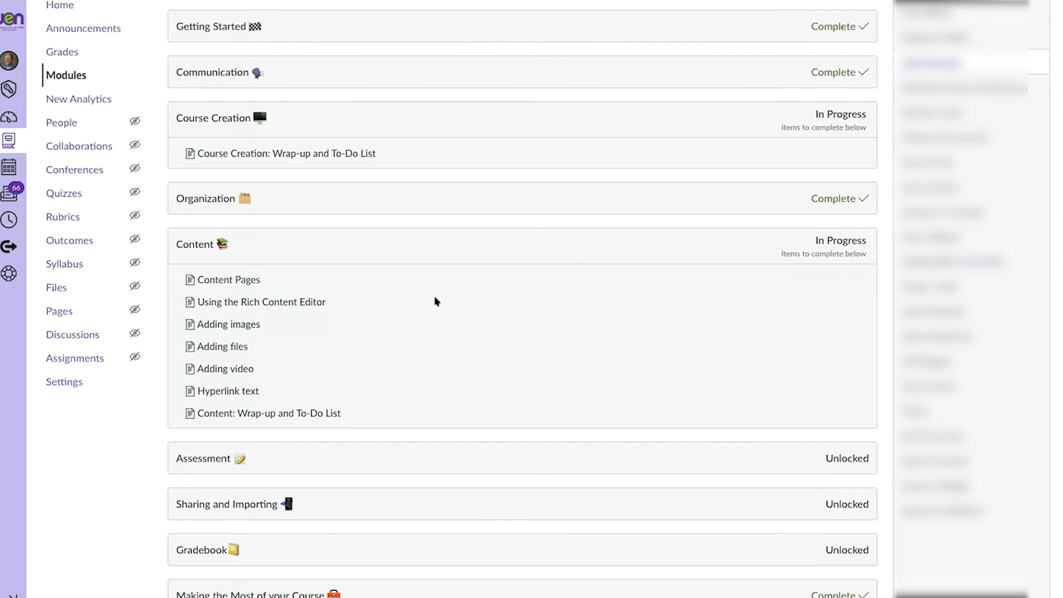
scroll(451, 303, "up", 1)
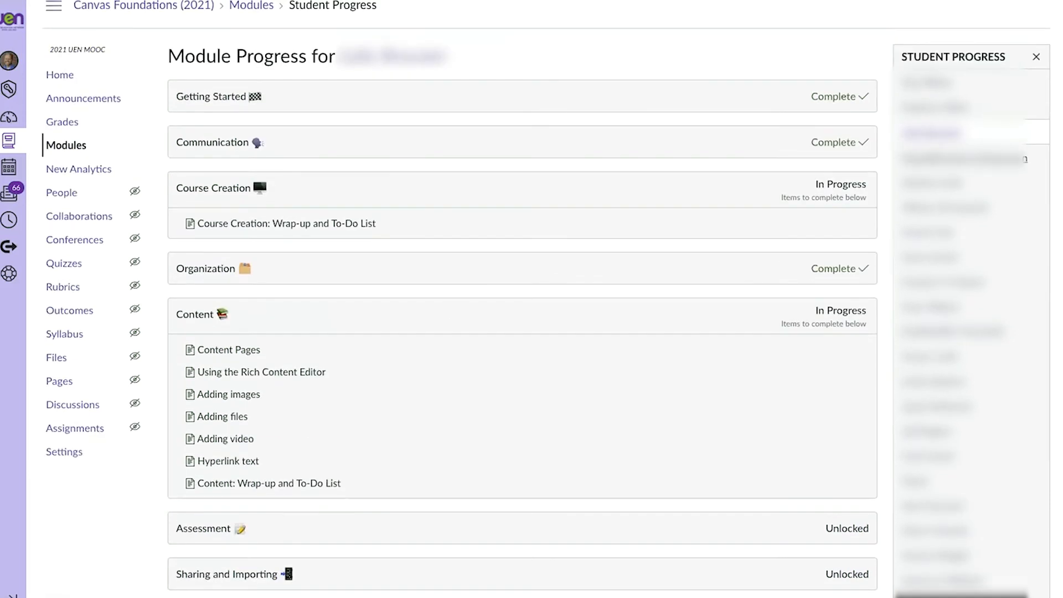
Switch to the fourth listed student's module progress and review the status of each module through Course Credit.
left_click(937, 157)
scroll(935, 168, "down", 2)
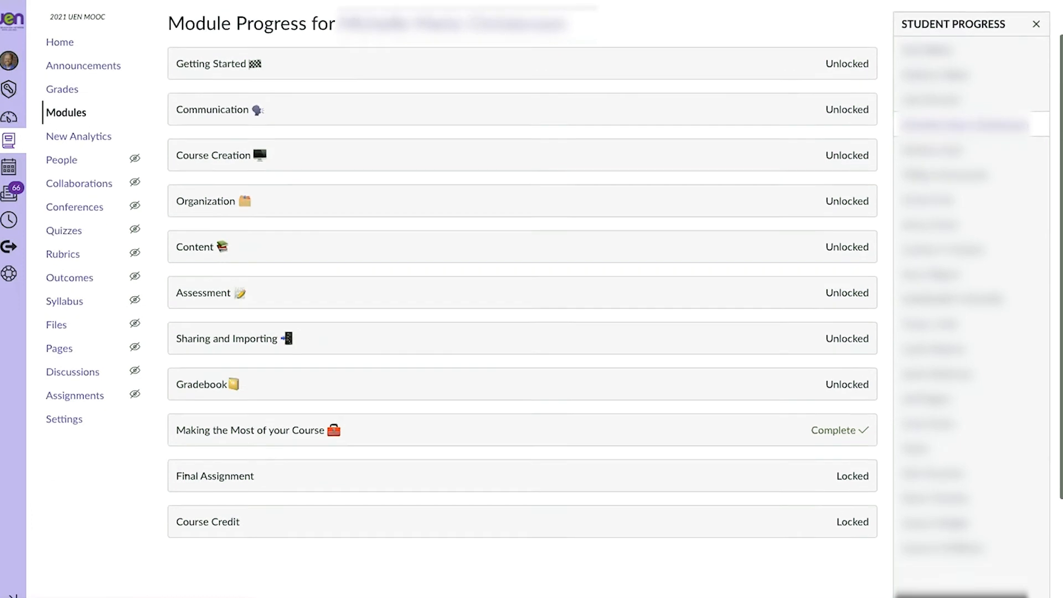
scroll(523, 299, "up", 2)
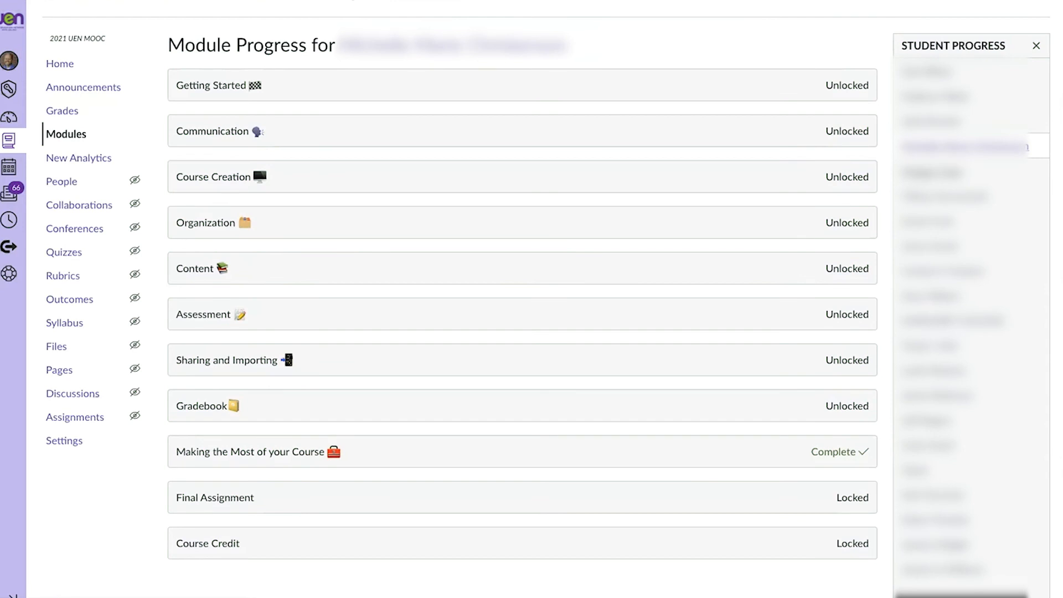
scroll(523, 299, "up", 1)
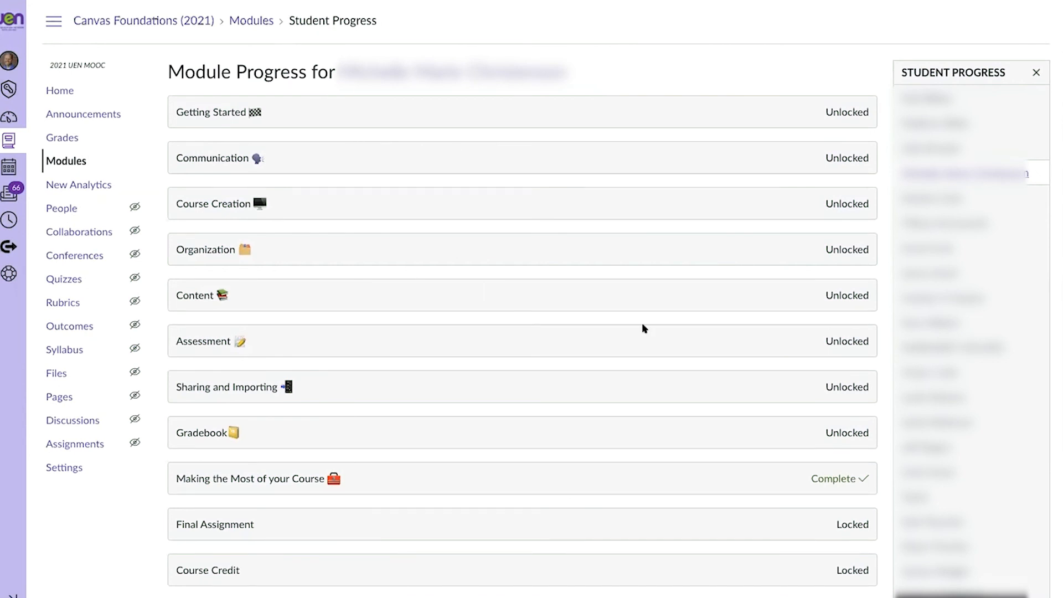
Return to the Modules page of Canvas Foundations (2021) and open the student progress view from there.
left_click(65, 159)
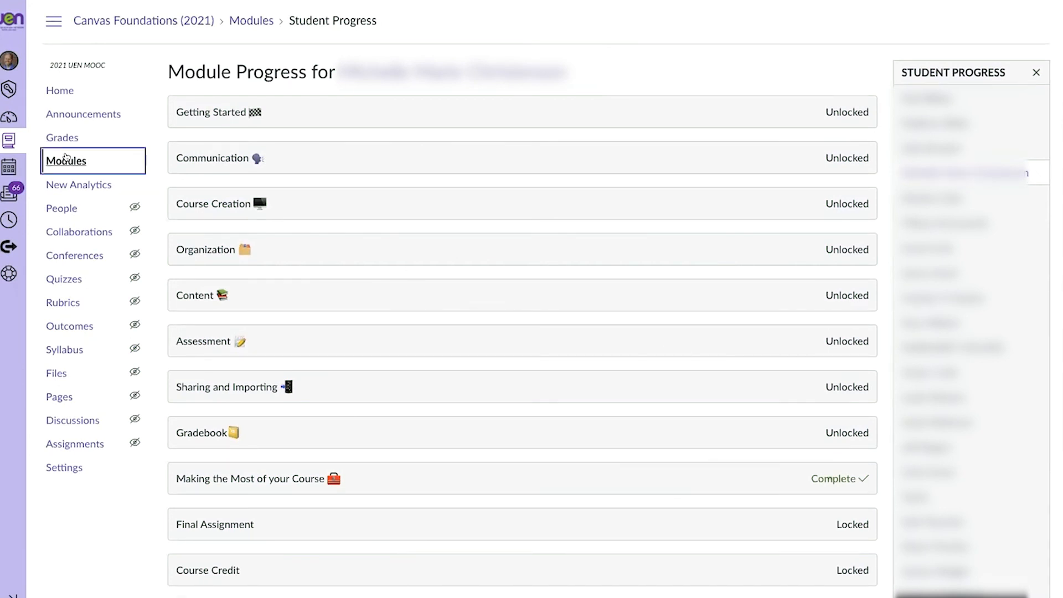
left_click(783, 80)
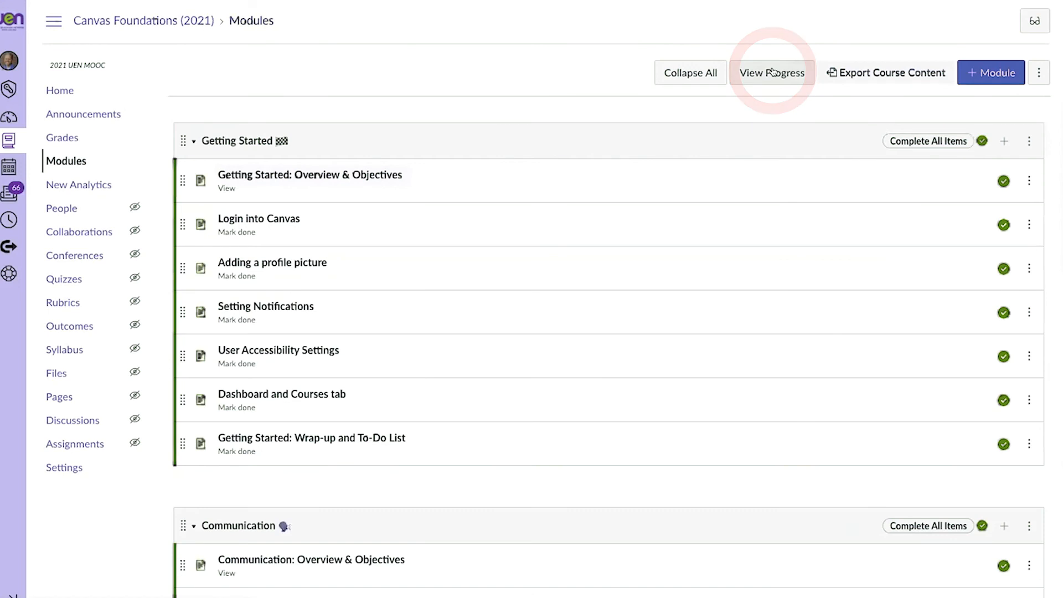